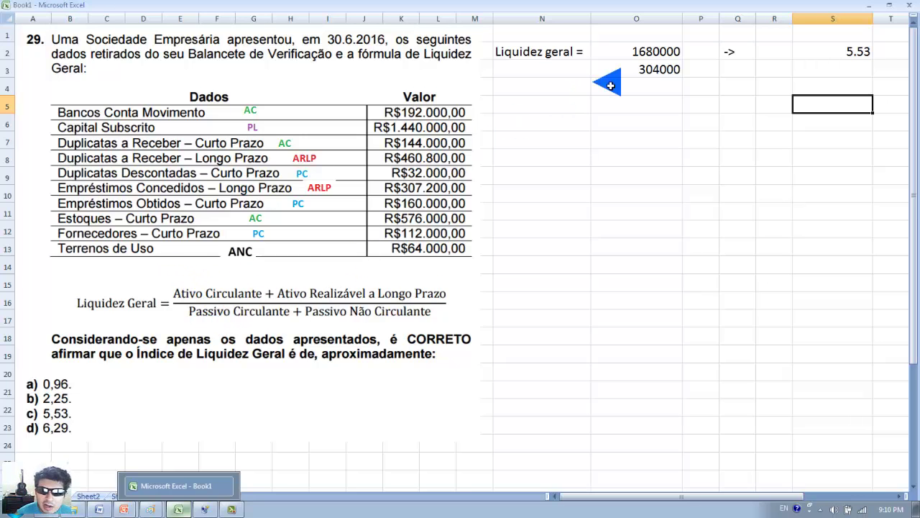
Examine the formulas behind the Liquidez geral numerator in O2, the denominator in O3 and the resulting index in S2
double_click(665, 54)
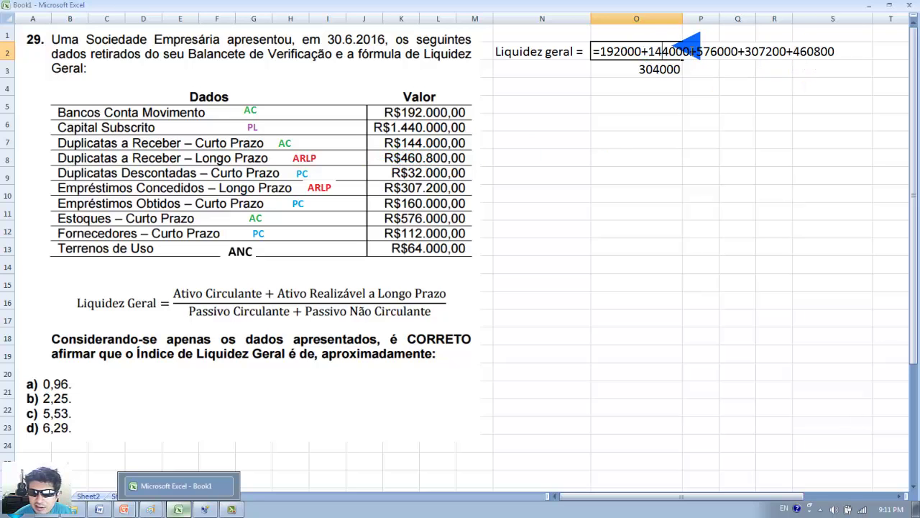
key("Return")
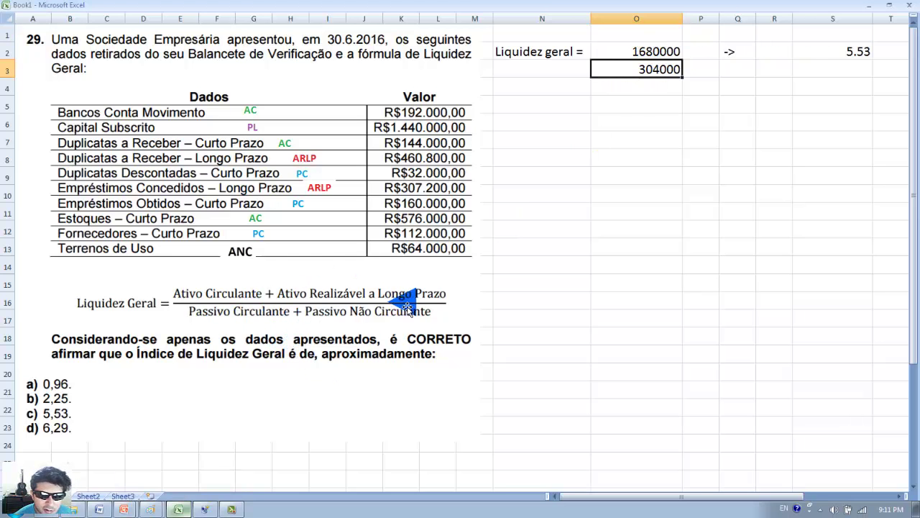
double_click(670, 70)
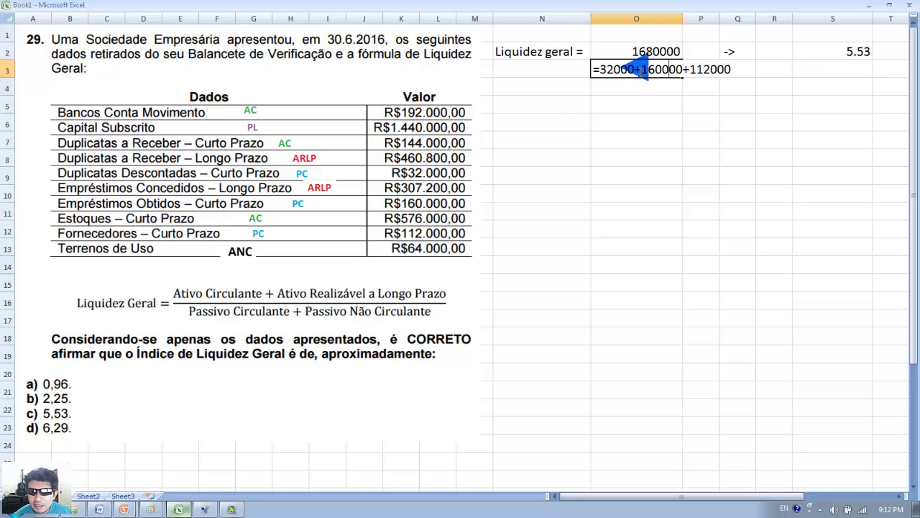
key("Return")
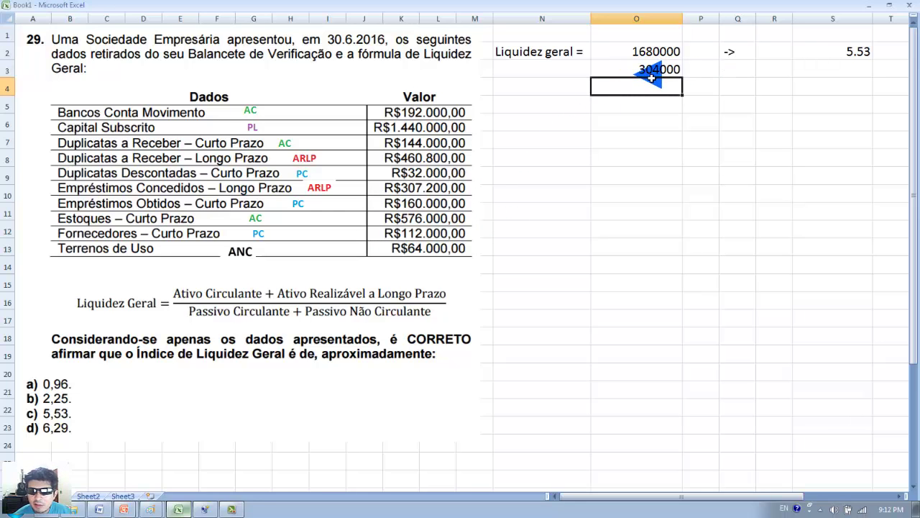
left_click(827, 52)
double_click(822, 52)
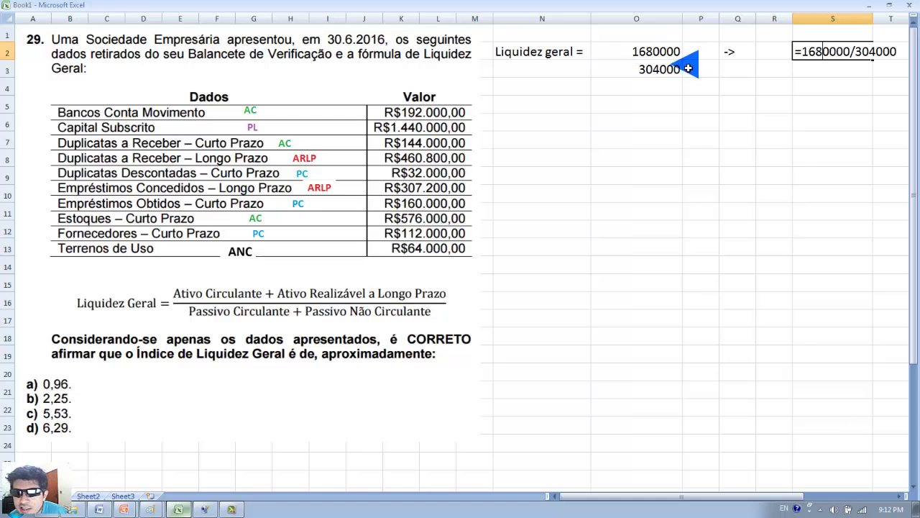
key("Return")
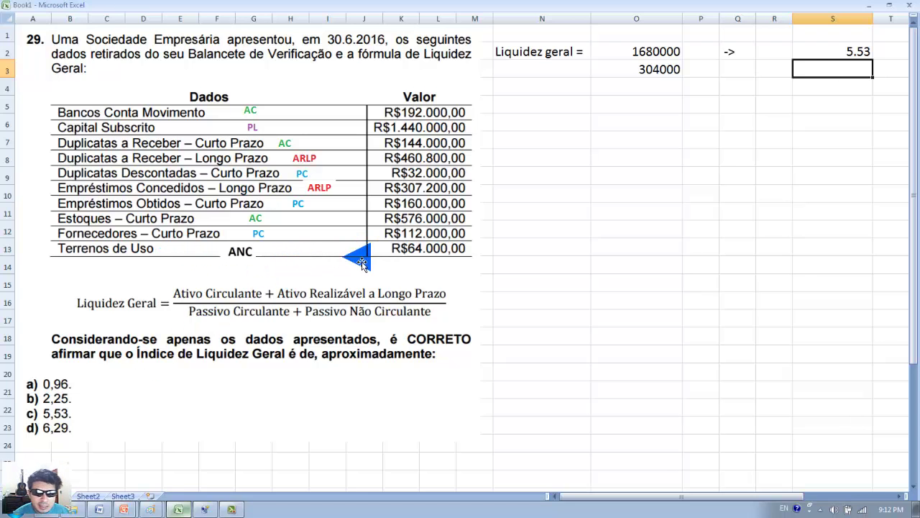
Add the Terrenos de Uso value of 64000 to the end of the denominator sum in cell O3
left_click(658, 70)
double_click(676, 71)
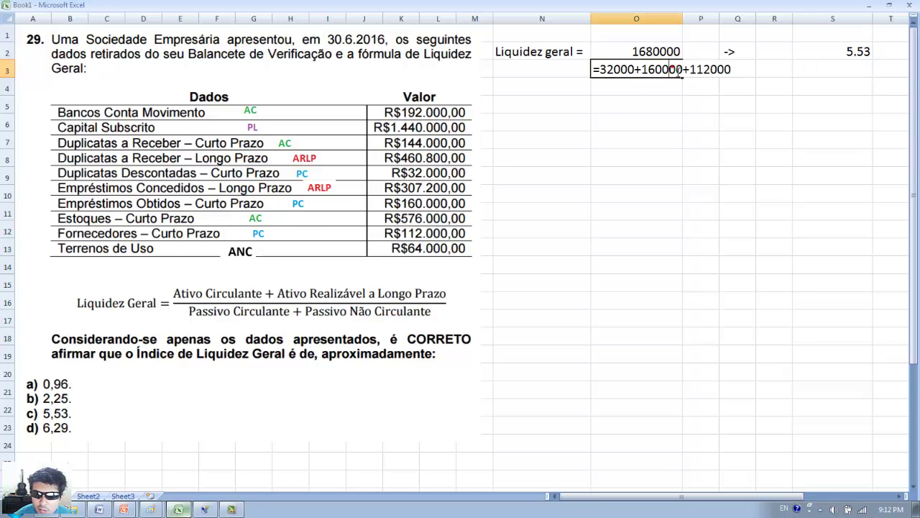
left_click(726, 85)
left_click(673, 68)
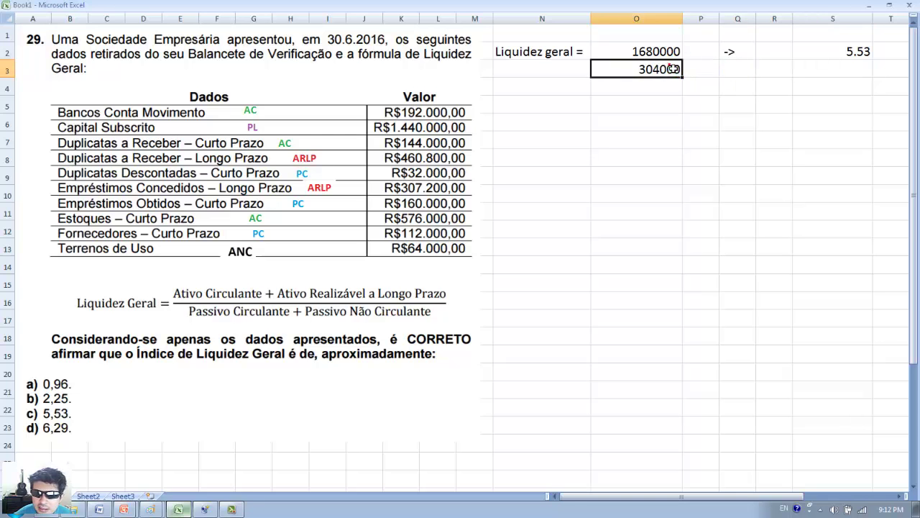
double_click(672, 68)
left_click(729, 69)
type("+")
type("64000")
key("Return")
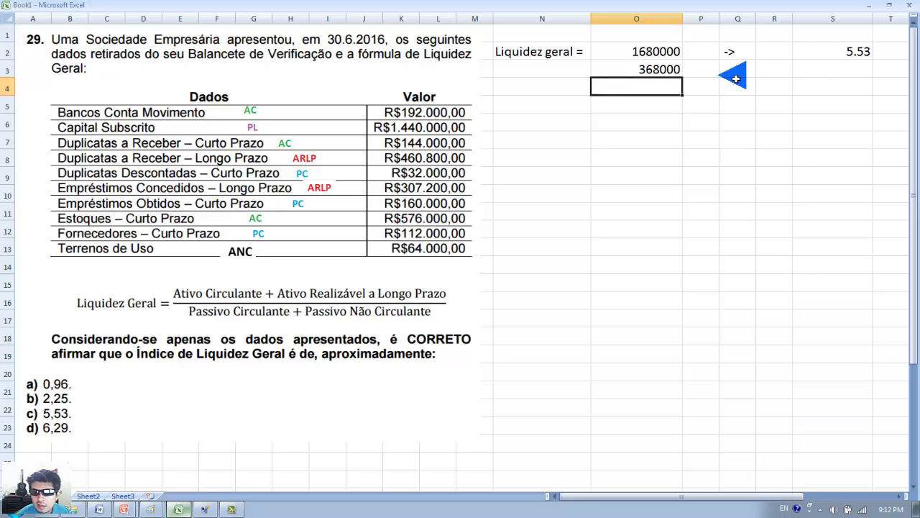
Change the divisor in the S2 index formula to 368000, then reopen the formula for review
double_click(827, 58)
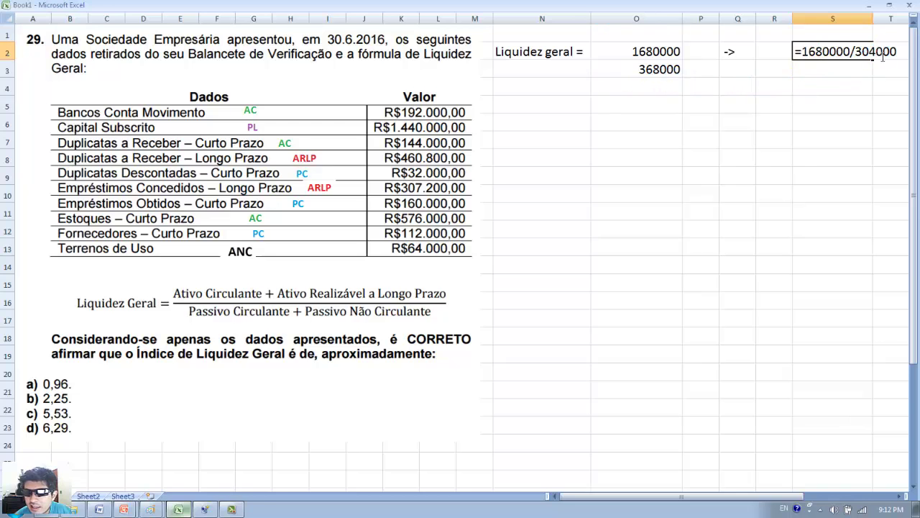
key("BackSpace")
key("BackSpace")
type("68")
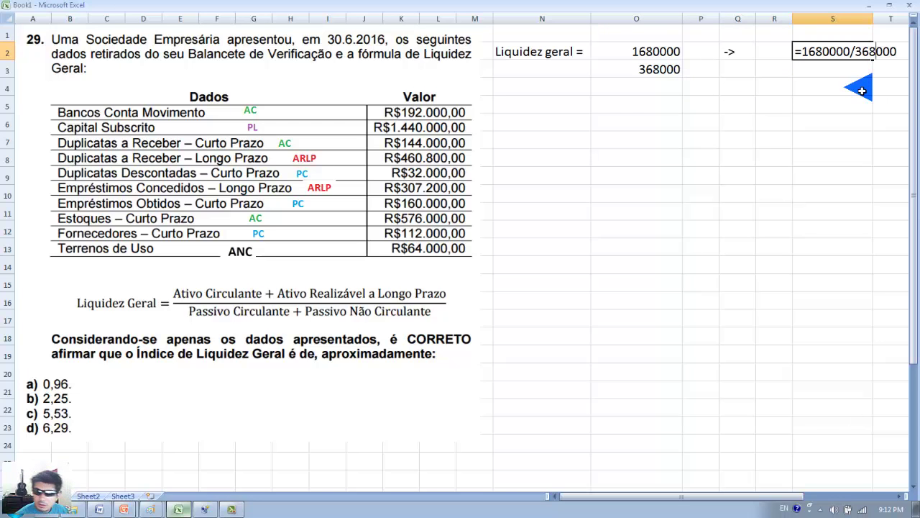
key("Return")
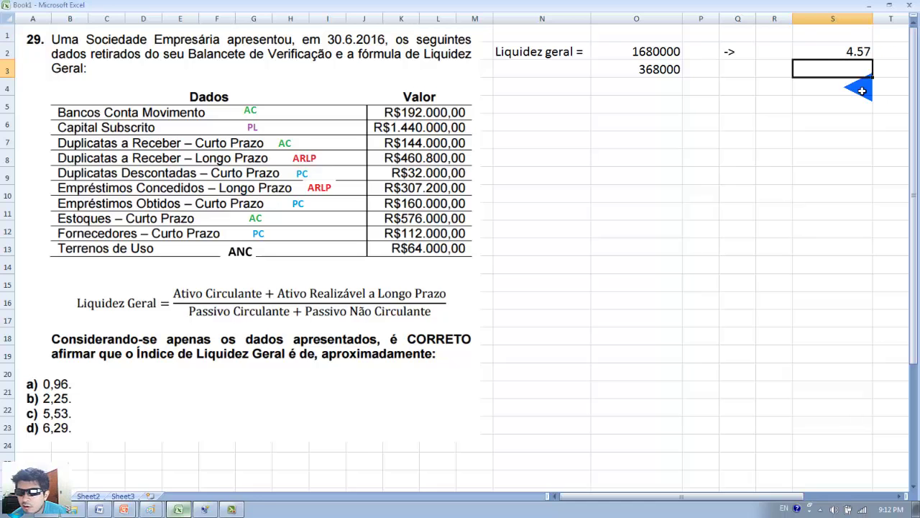
double_click(847, 51)
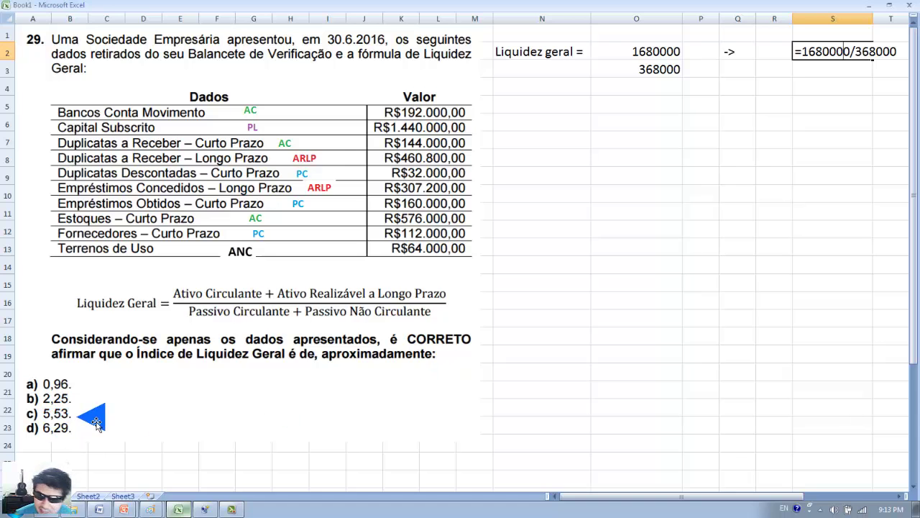
Remove the added 64000 term from the denominator sum in cell O3
double_click(662, 69)
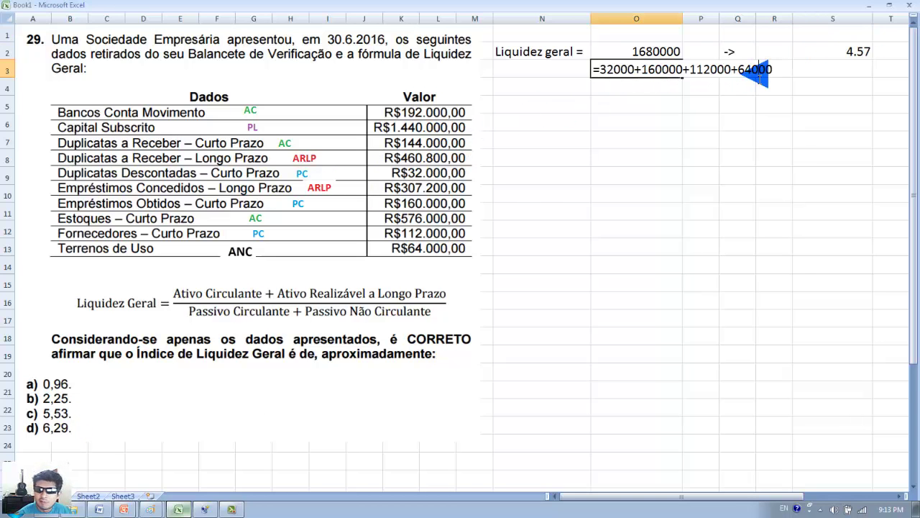
key("BackSpace")
key("BackSpace")
key("BackSpace")
key("BackSpace")
key("BackSpace")
key("BackSpace")
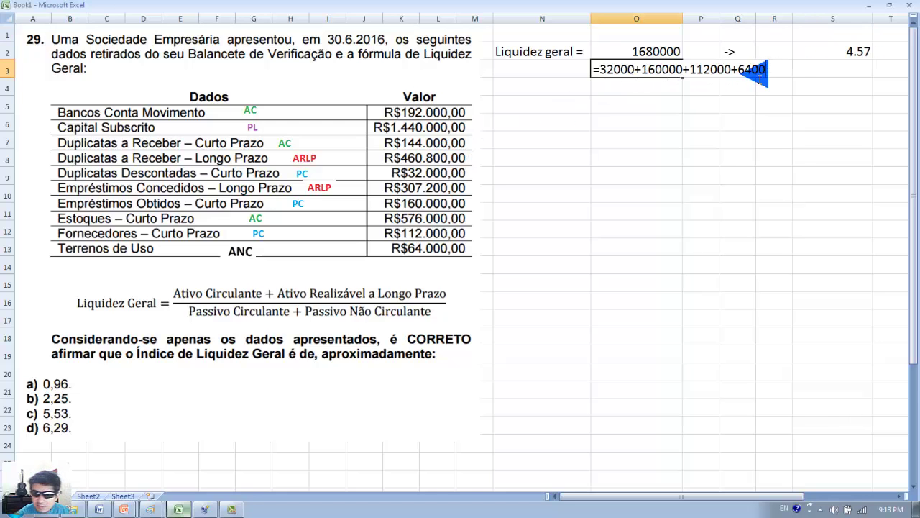
key("Return")
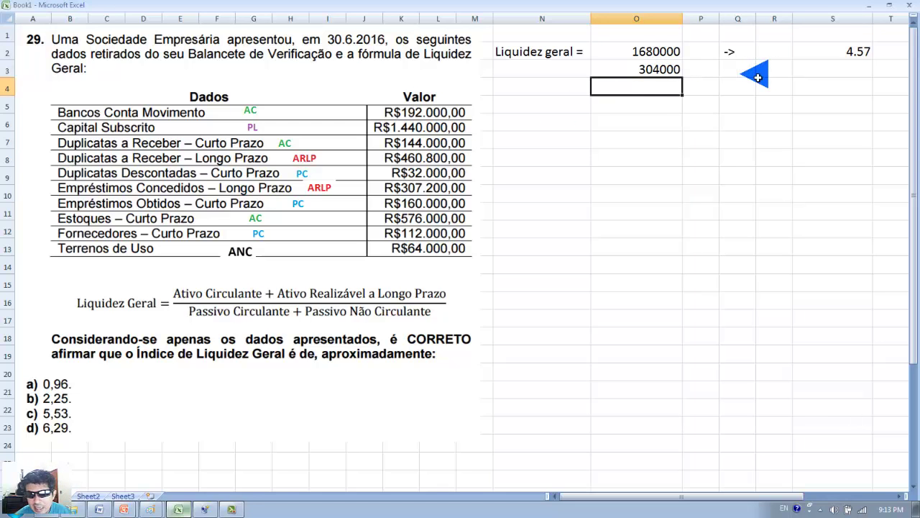
Set the divisor in the S2 index formula back to 304000
left_click(820, 55)
double_click(825, 53)
key("Right")
key("Right")
key("Right")
key("Right")
key("Right")
key("BackSpace")
key("BackSpace")
key("BackSpace")
type("304")
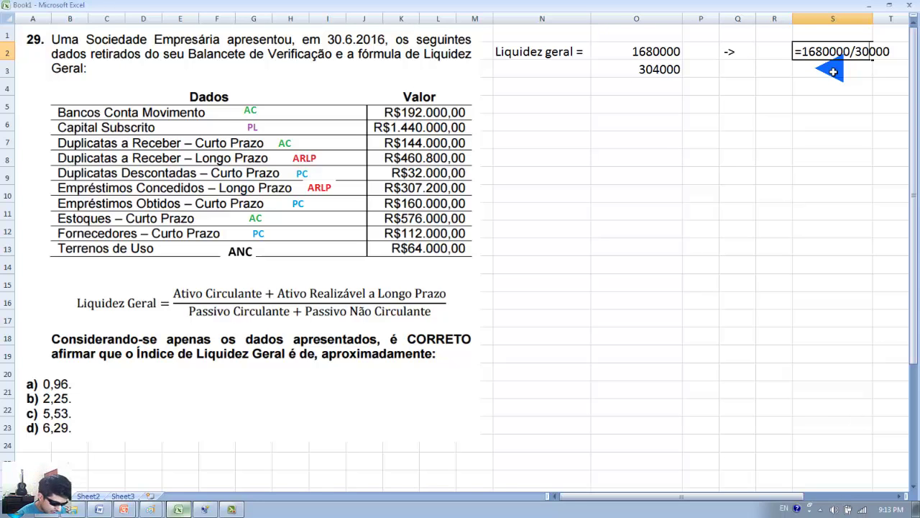
key("Return")
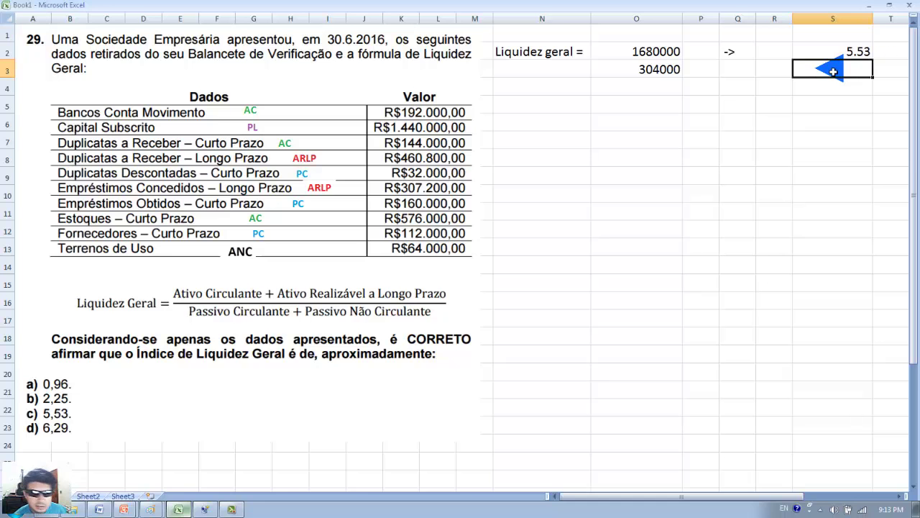
Switch to the PowerPoint slide show with question 29 and advance past it to the end of the presentation
mouse_move(178, 509)
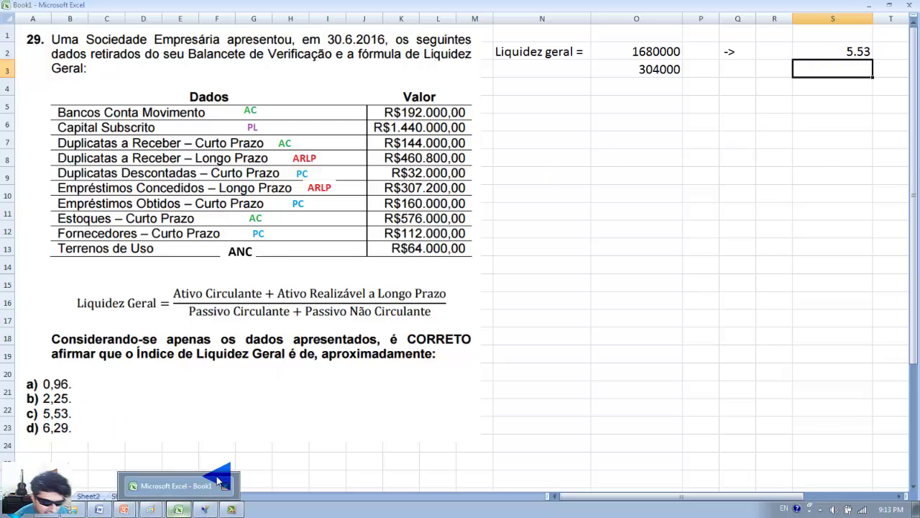
left_click(115, 489)
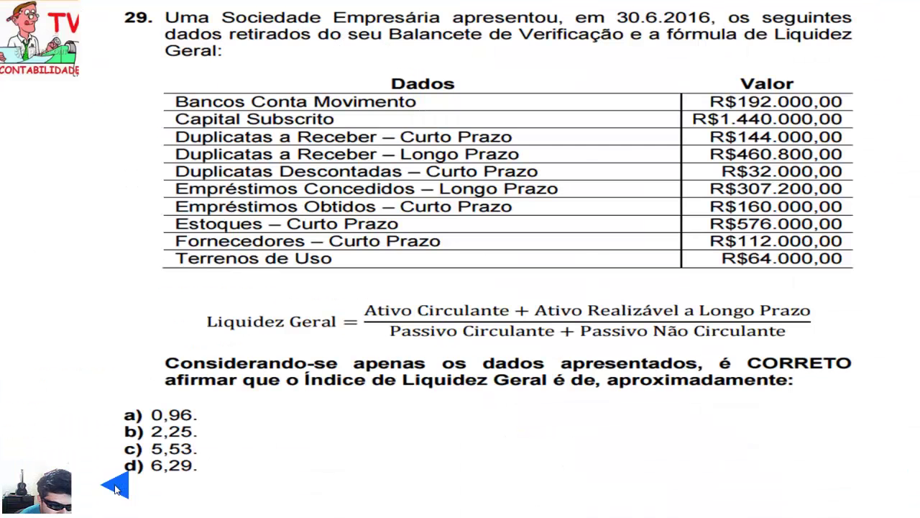
left_click(168, 443)
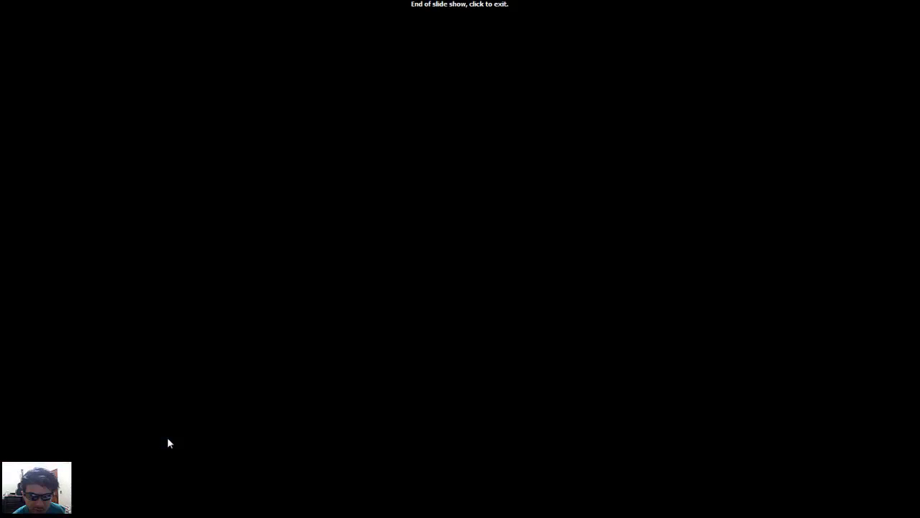